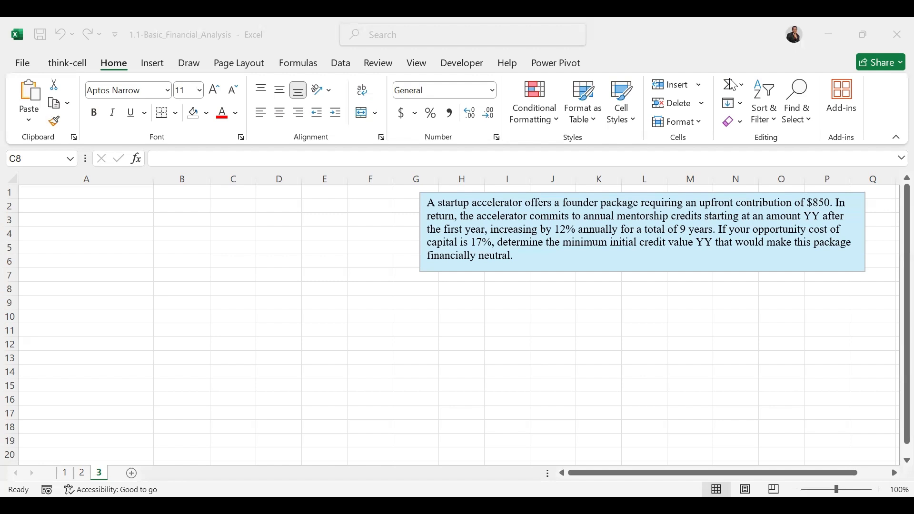
Label cell A1 "Upfront Contribution" and enter 850 in cell B1
click(122, 194)
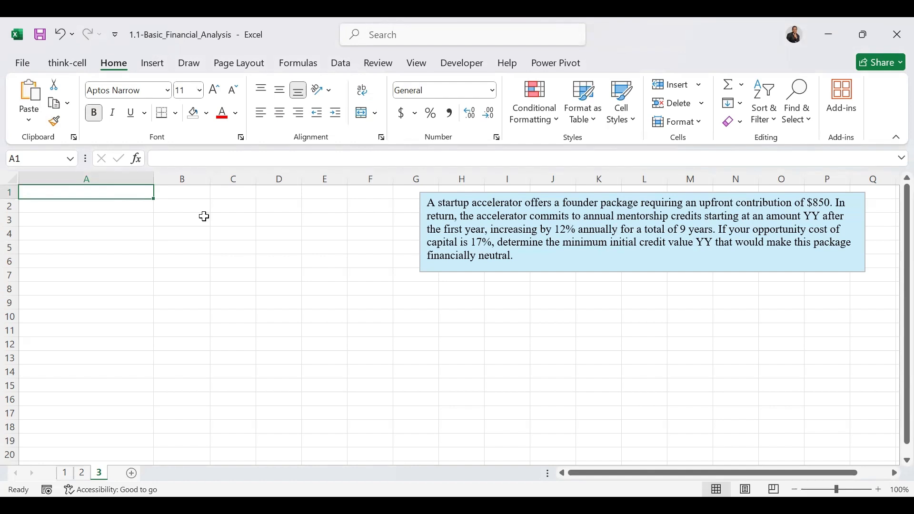
text(U)
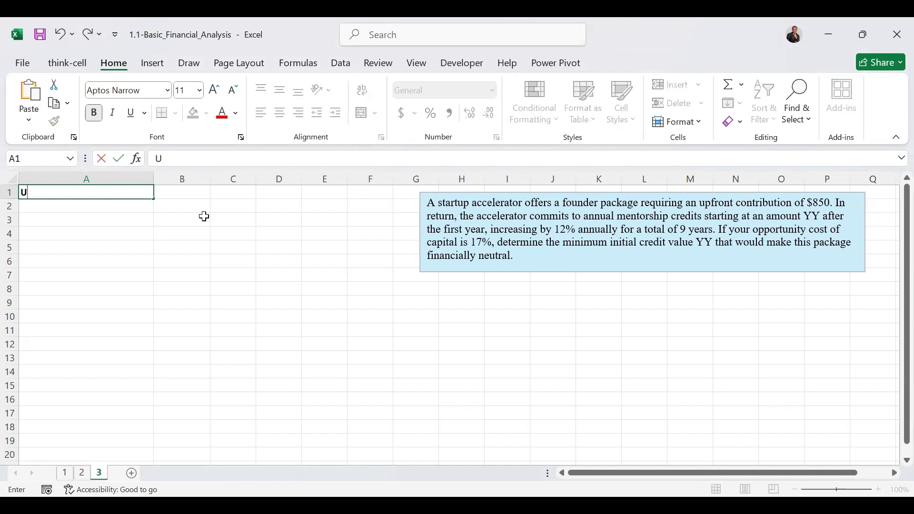
text(pfront Contrib)
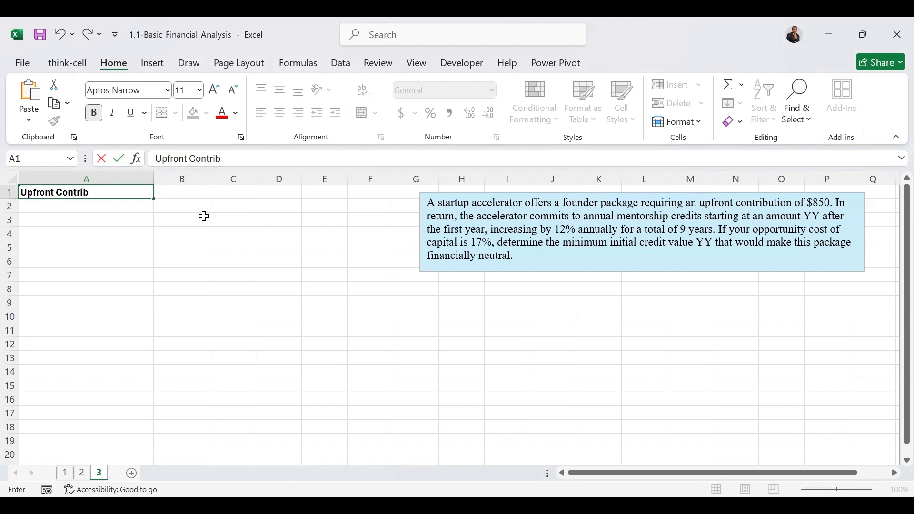
text(ution)
key(Tab)
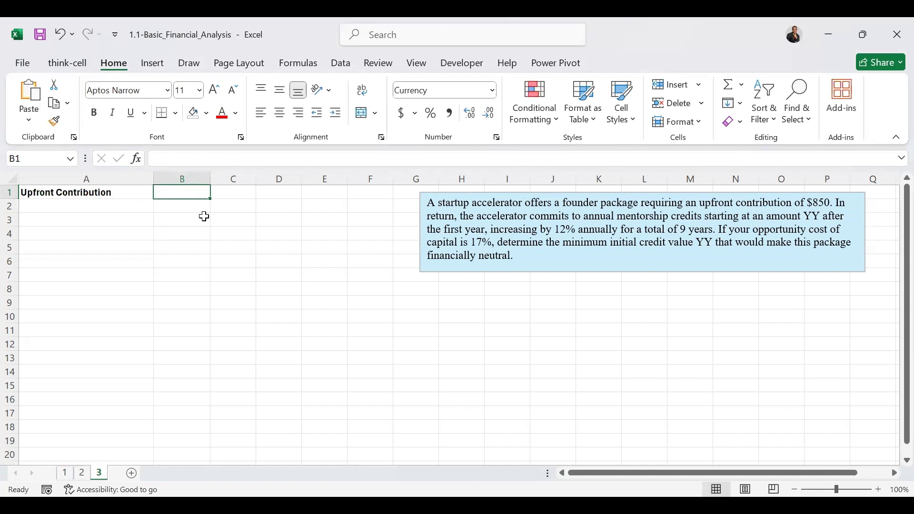
text(850)
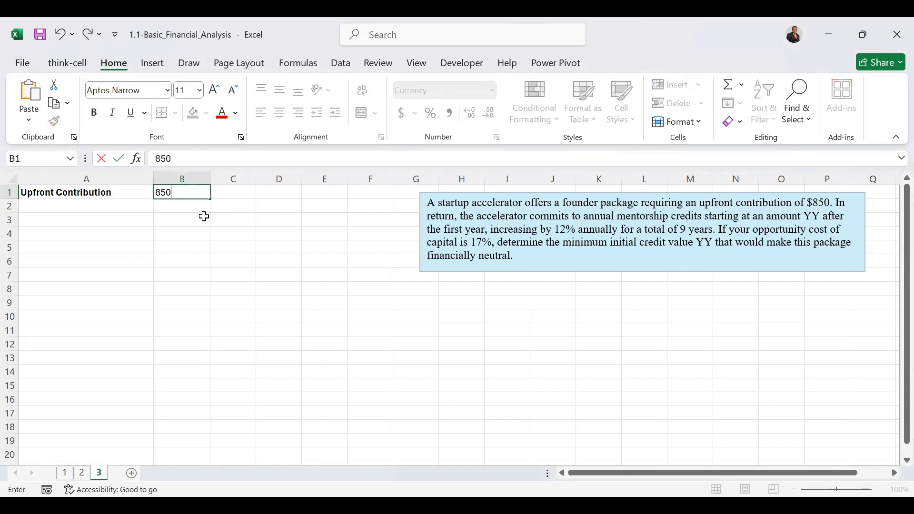
key(ctrl+Return)
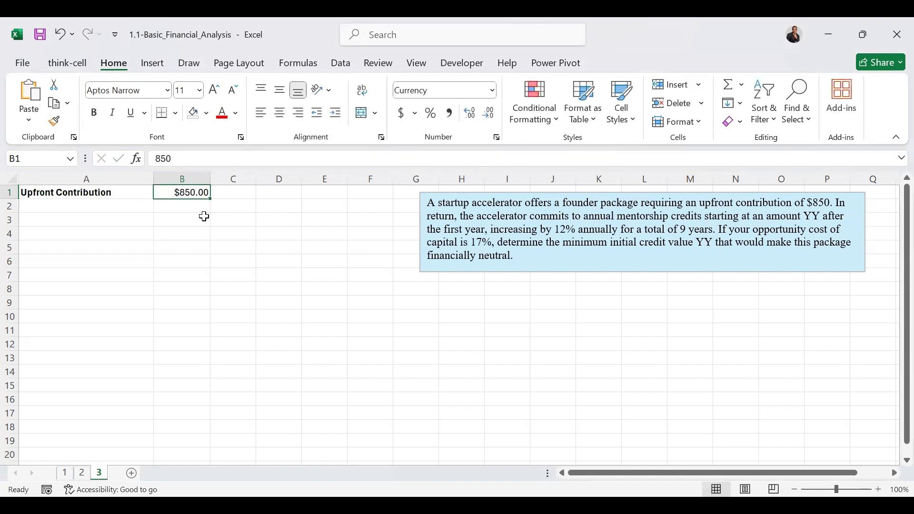
Label cell A2 "YY" and enter 50 as its trial value in cell B2
click(104, 204)
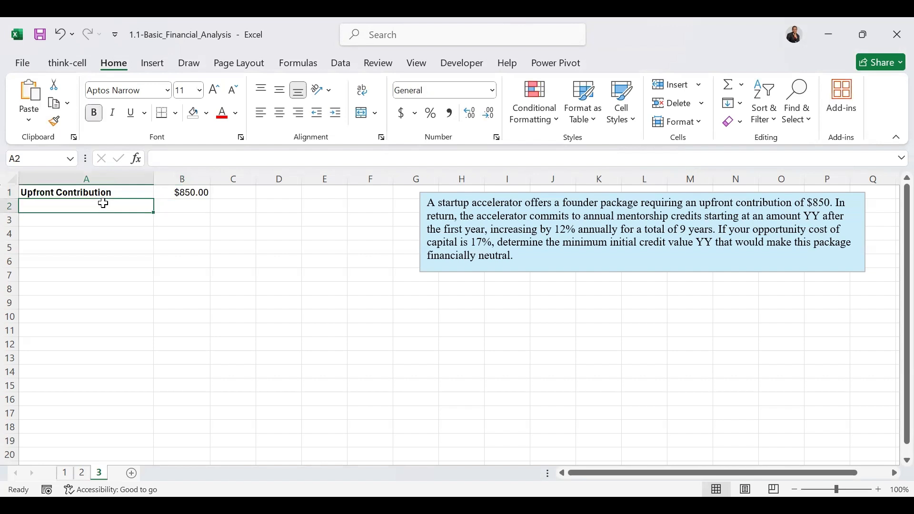
text(yy)
key(BackSpace)
key(BackSpace)
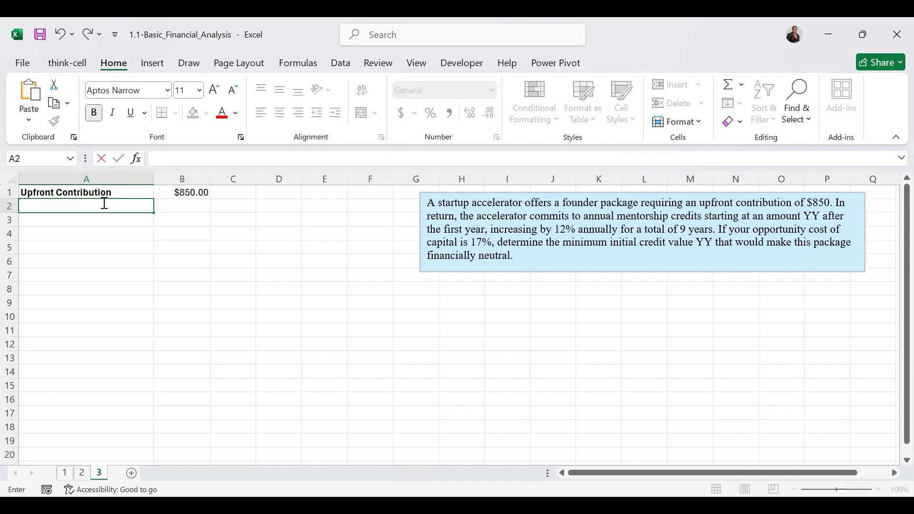
text(YY)
click(104, 204)
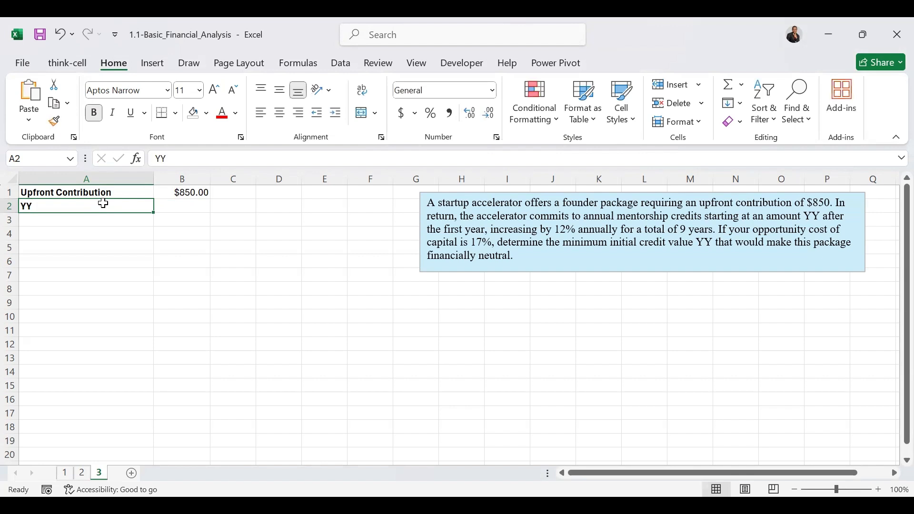
key(Tab)
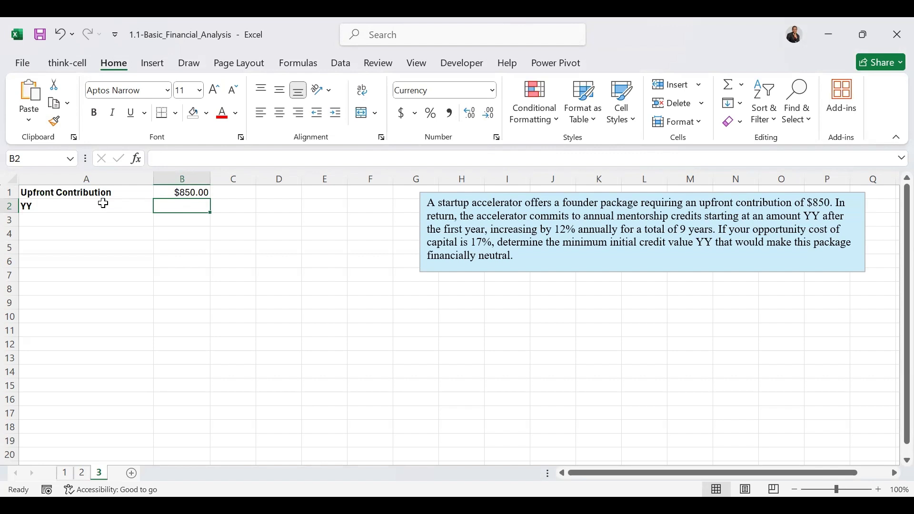
text(50)
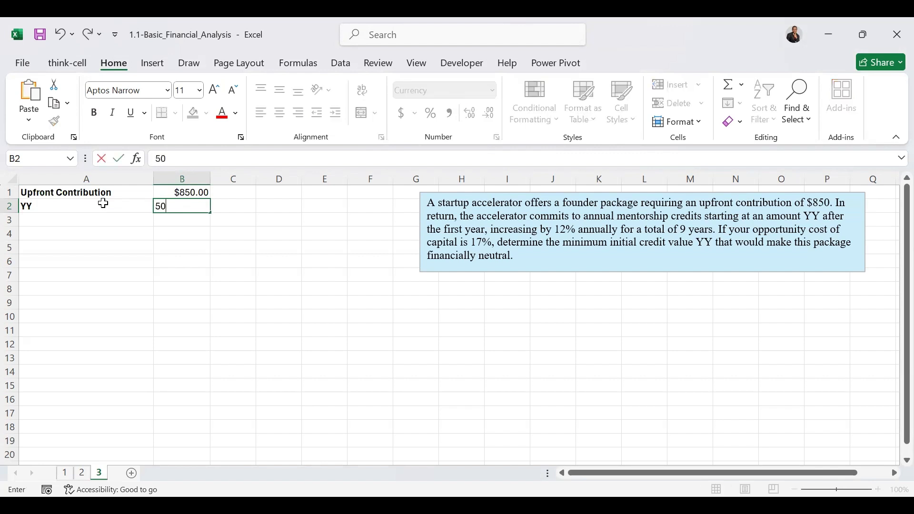
key(ctrl+Return)
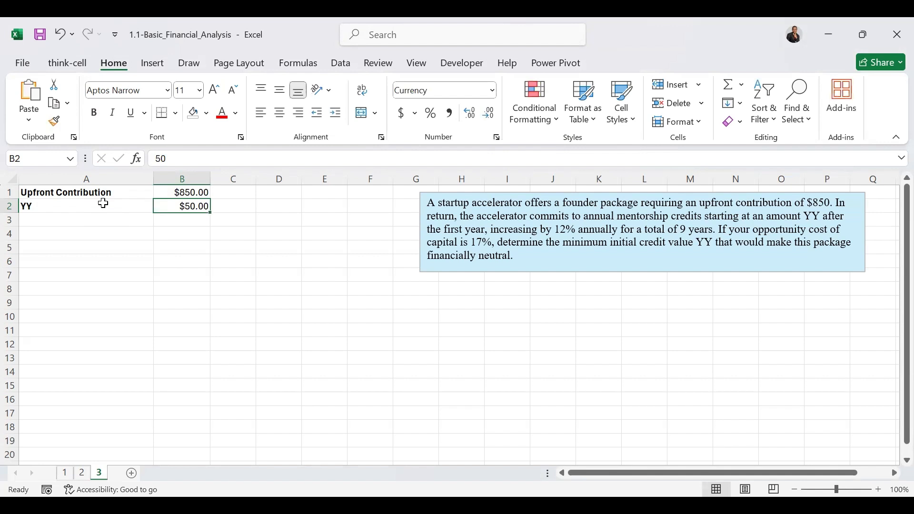
Label cell A3 "Growth Rate" and enter 12% in cell B3
click(102, 220)
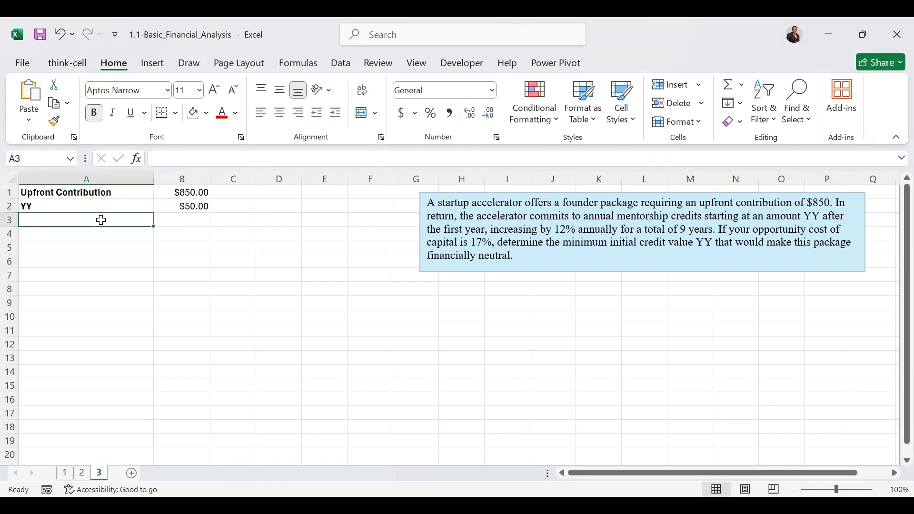
text(G)
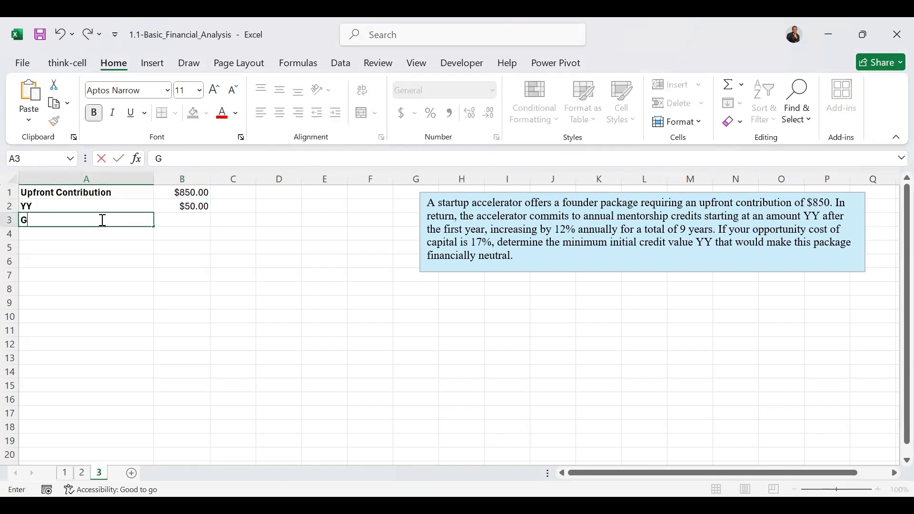
text(rowth Rate)
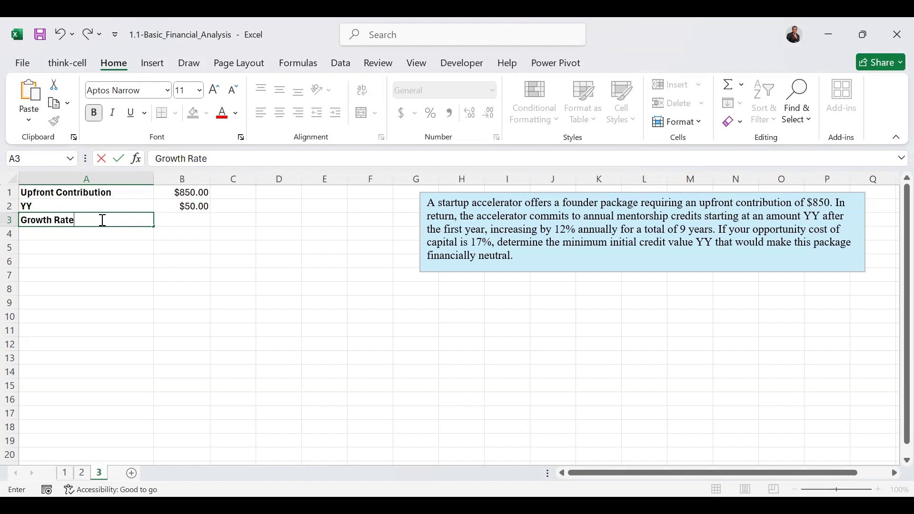
key(Tab)
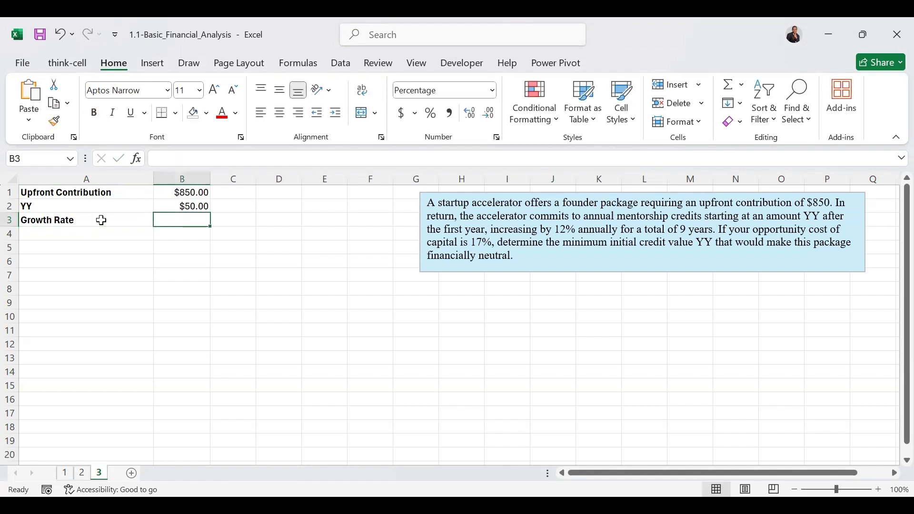
text(12)
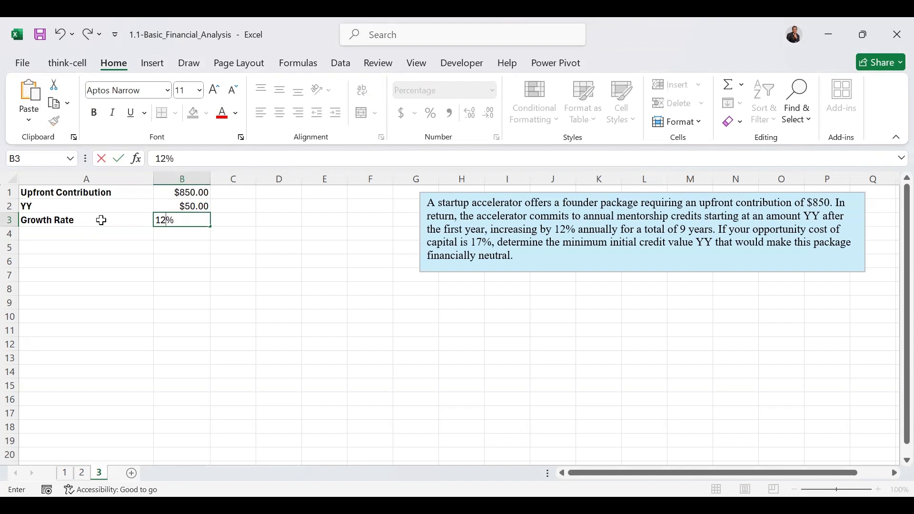
Label cell A4 "Tenor" and enter 9 in cell B4
click(76, 234)
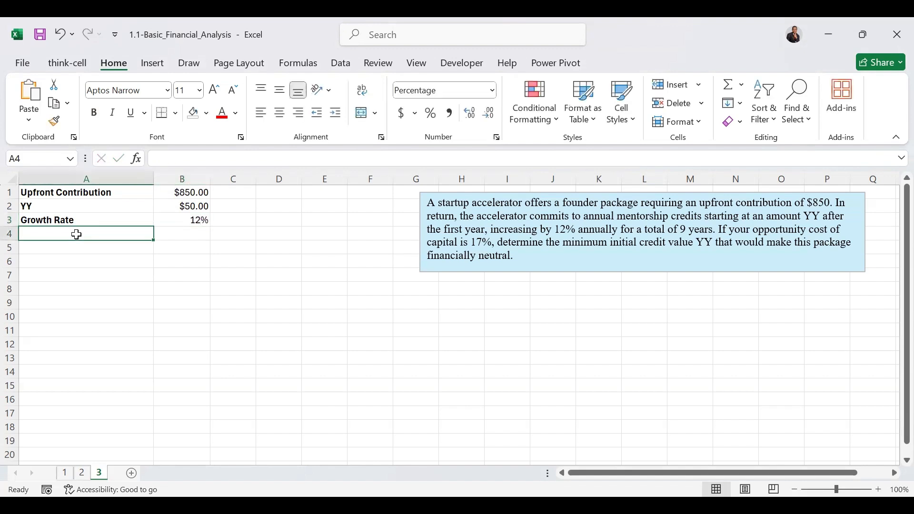
text(Tenor)
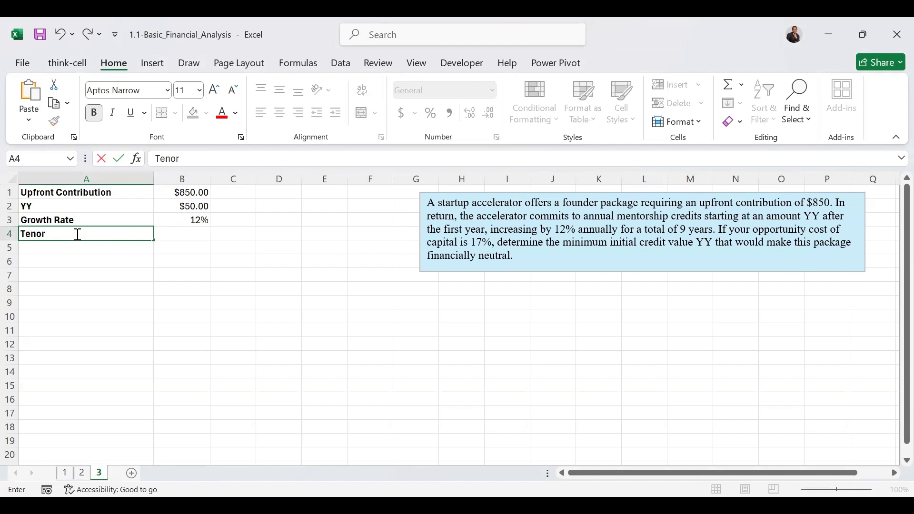
key(Tab)
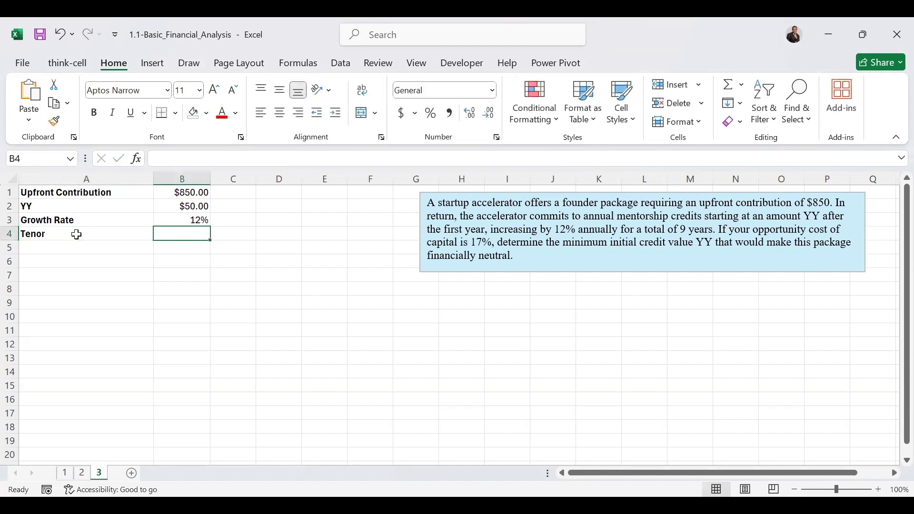
text(9)
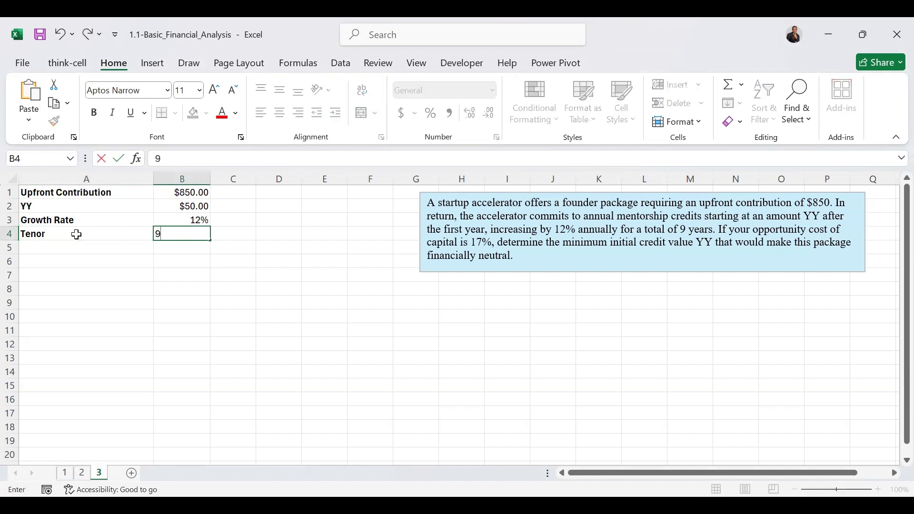
key(ctrl+Return)
Label cell A5 "Opportunity Cost" and enter 17% in cell B5
click(61, 247)
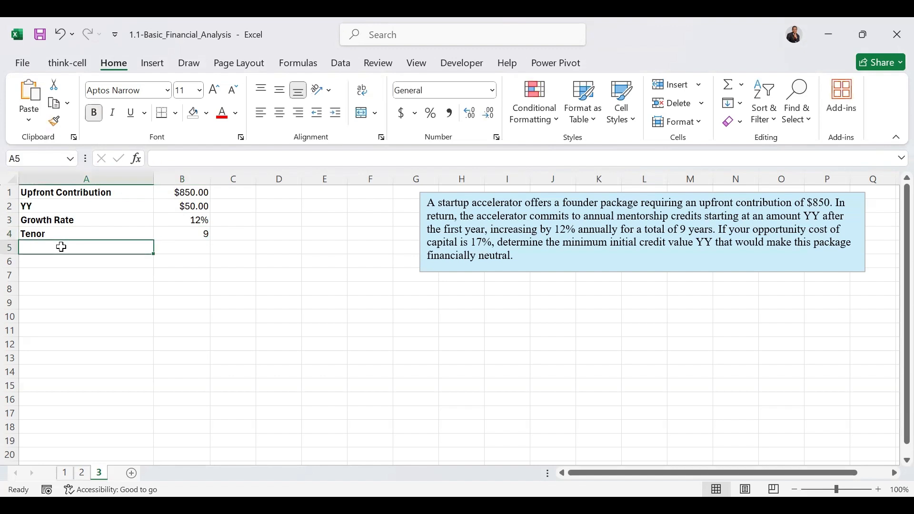
text(Oppor)
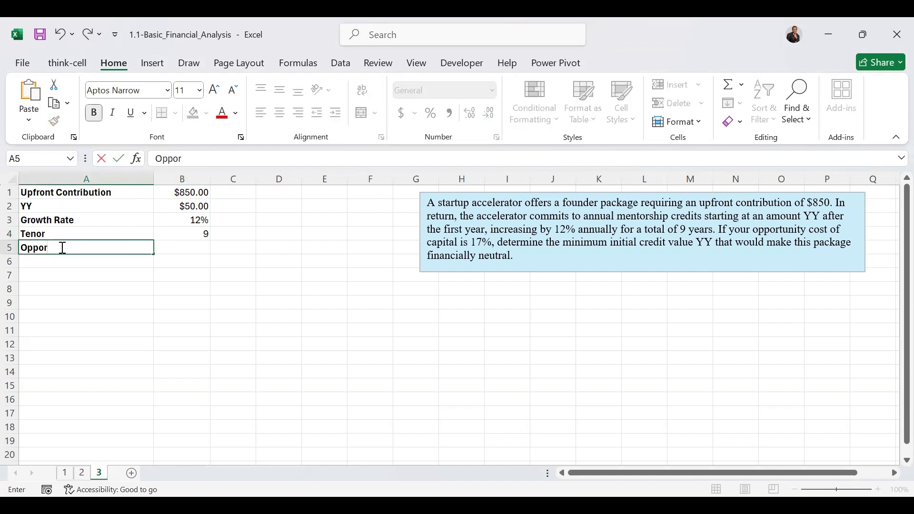
text(tunity Cost)
key(Tab)
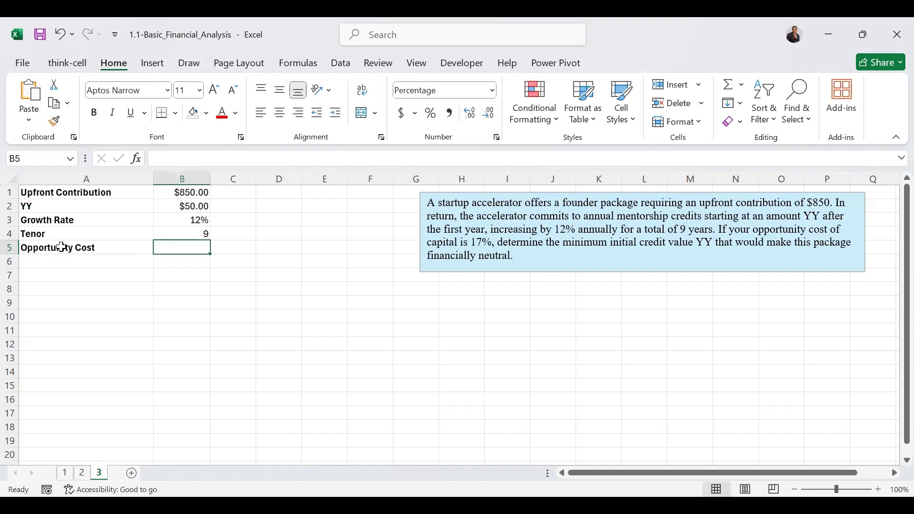
text(17)
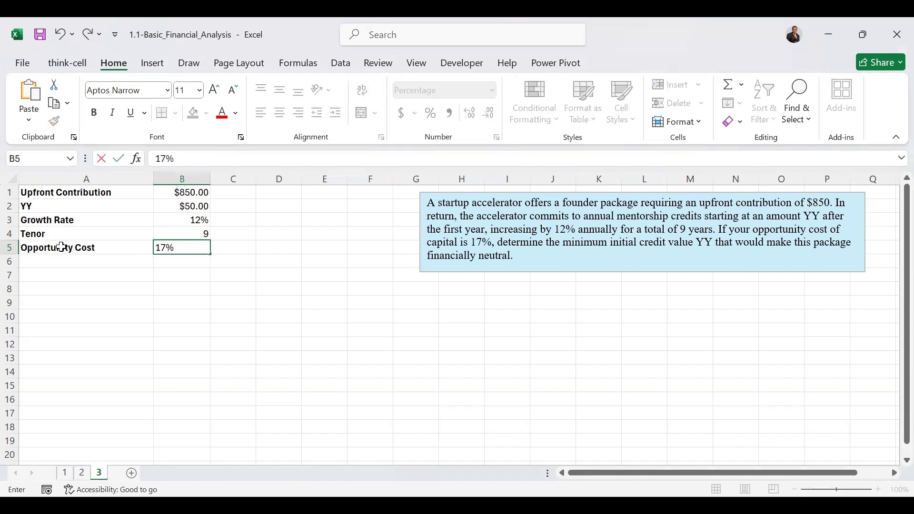
key(ctrl+Return)
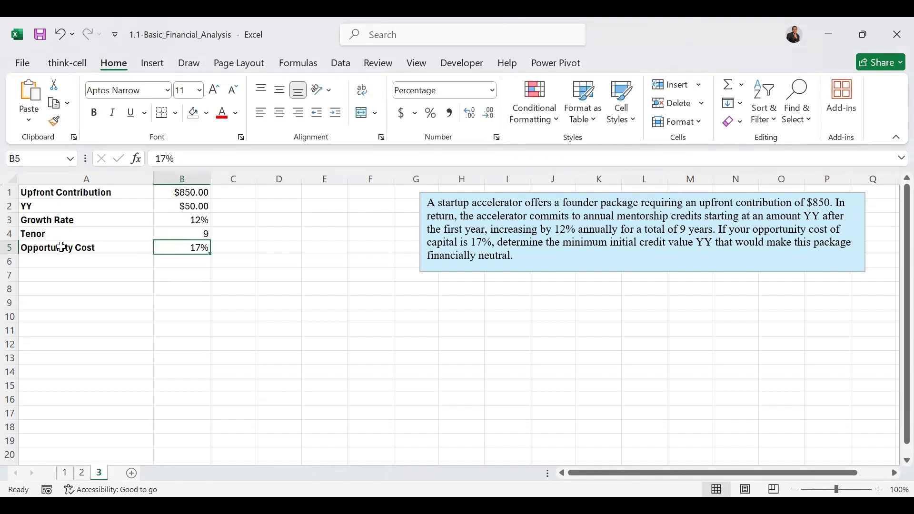
Label cell A6 "NPV", leaving its value cell B6 empty
click(41, 266)
text(N)
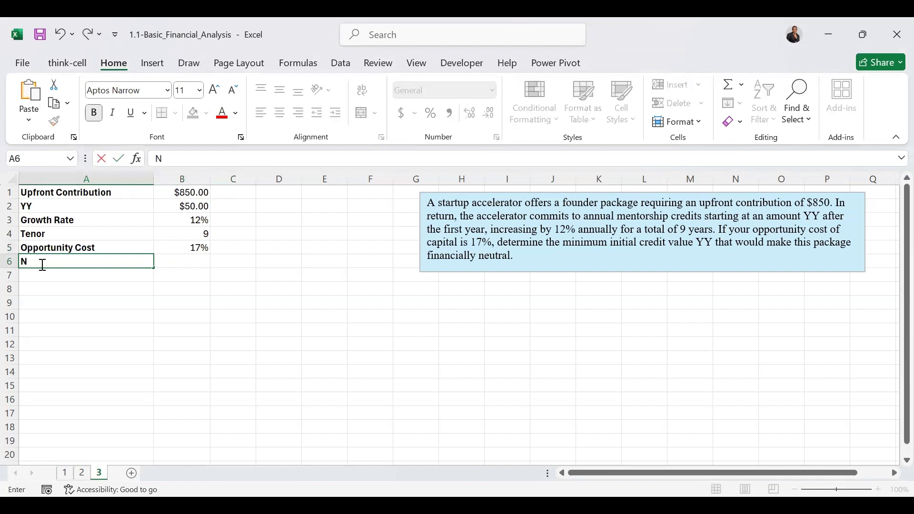
text(PV)
key(ctrl+Return)
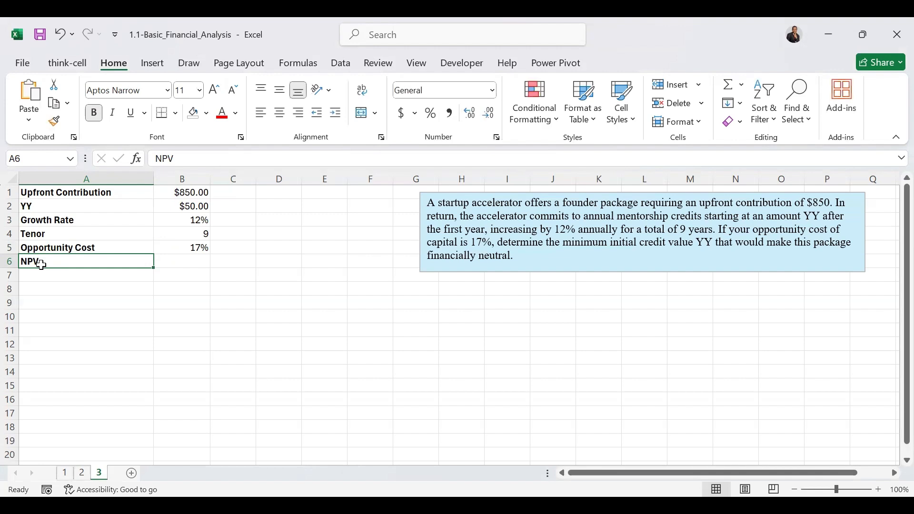
key(Tab)
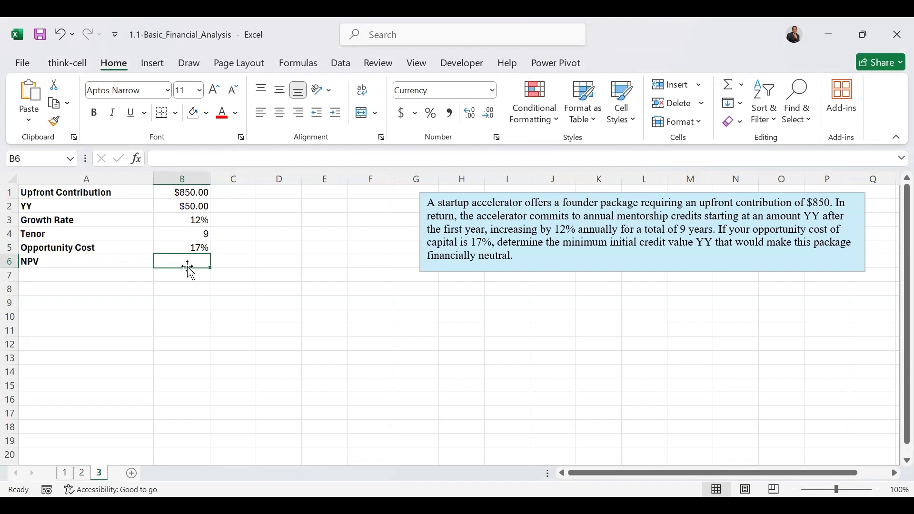
Enter the cash flow table headers "Years" in cell A8 and "Cash Flow" in cell B8
click(69, 291)
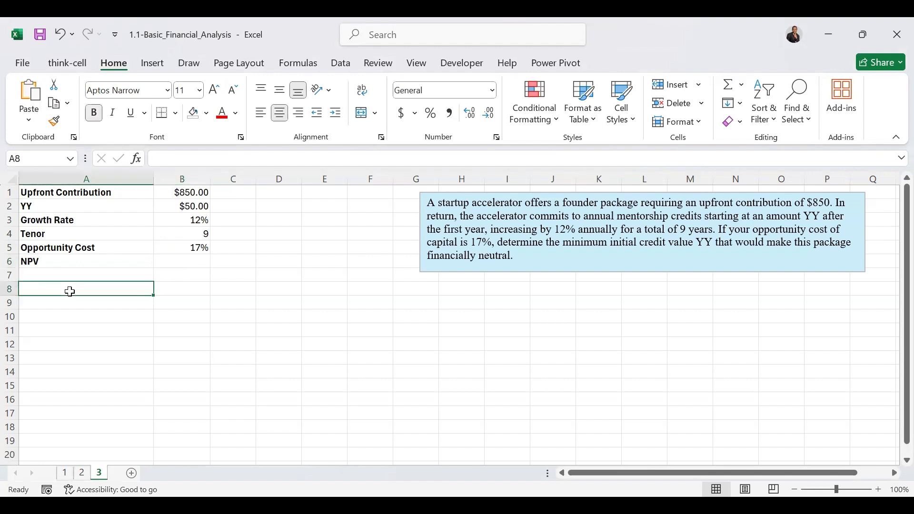
text(Years)
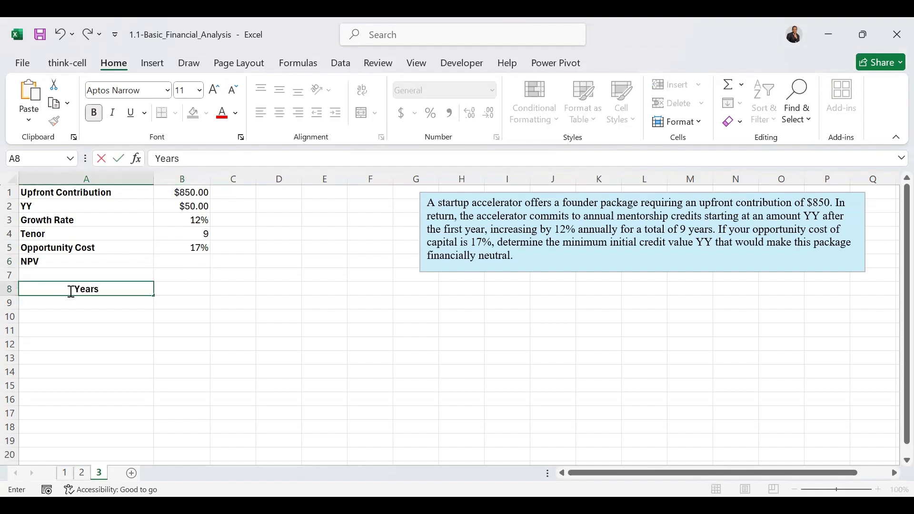
key(ctrl+Return)
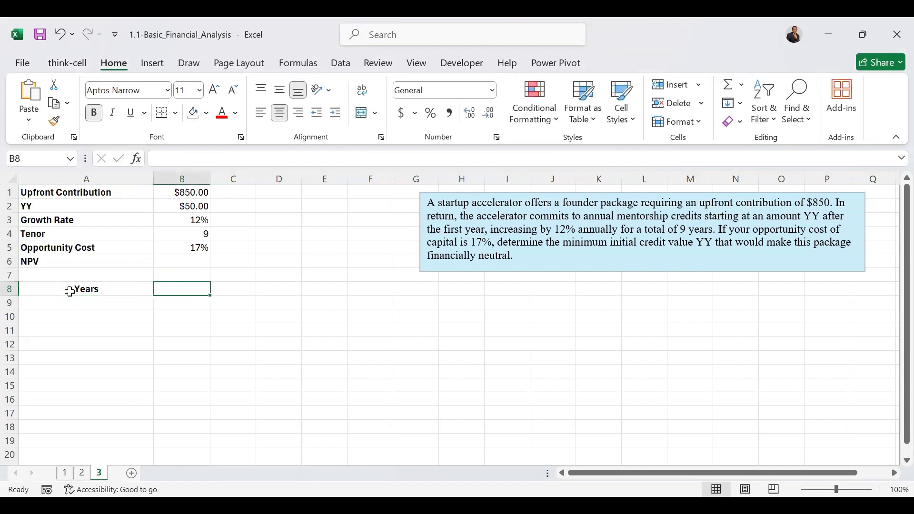
text(Cas)
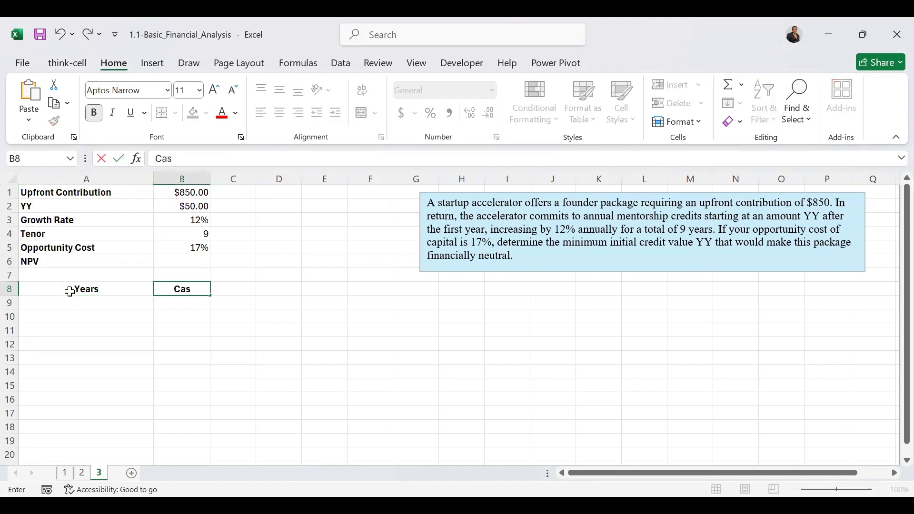
text(h Flow)
key(ctrl+Return)
Enter 0 in cell A9 and fill it as a series down to A18, numbering the years 0 to 9
click(77, 301)
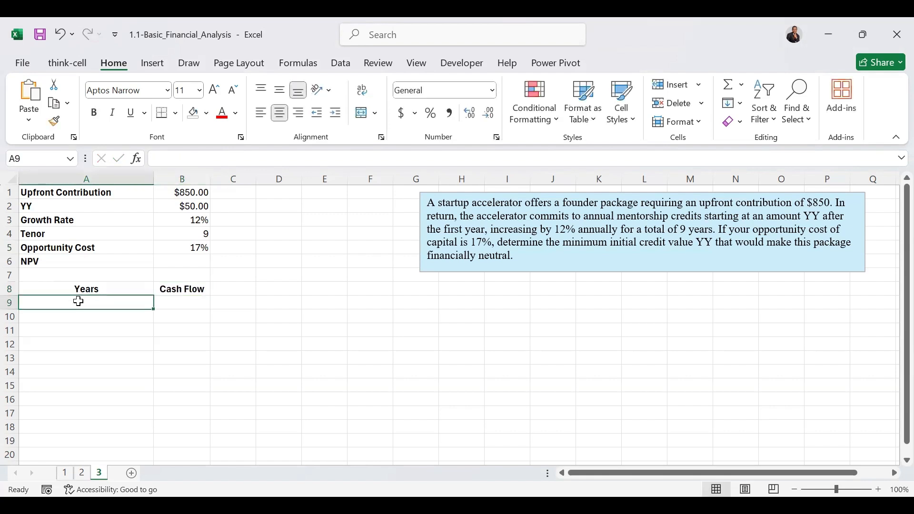
text(0)
key(ctrl+Return)
drag(153, 316, 150, 427)
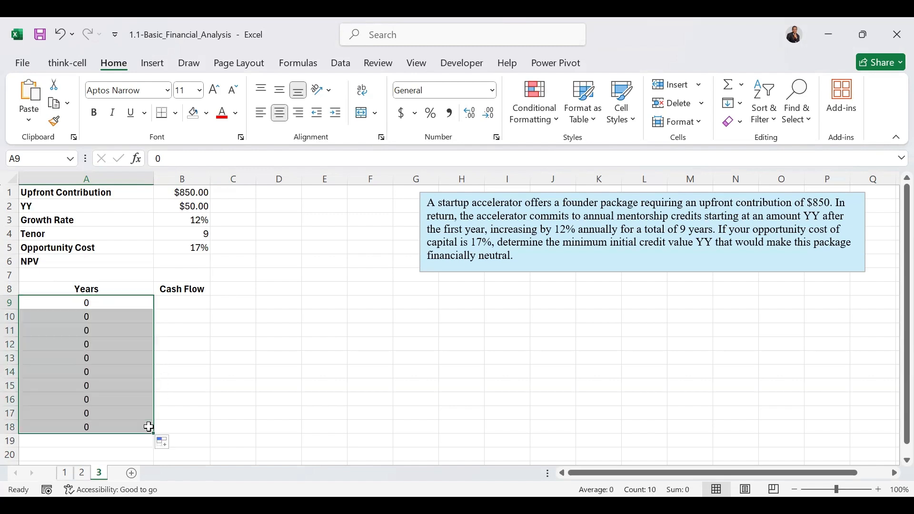
click(164, 444)
click(208, 376)
Enter the year 0 cash flow in cell B9 as the negative upfront contribution, using the formula =-$B$1
click(185, 304)
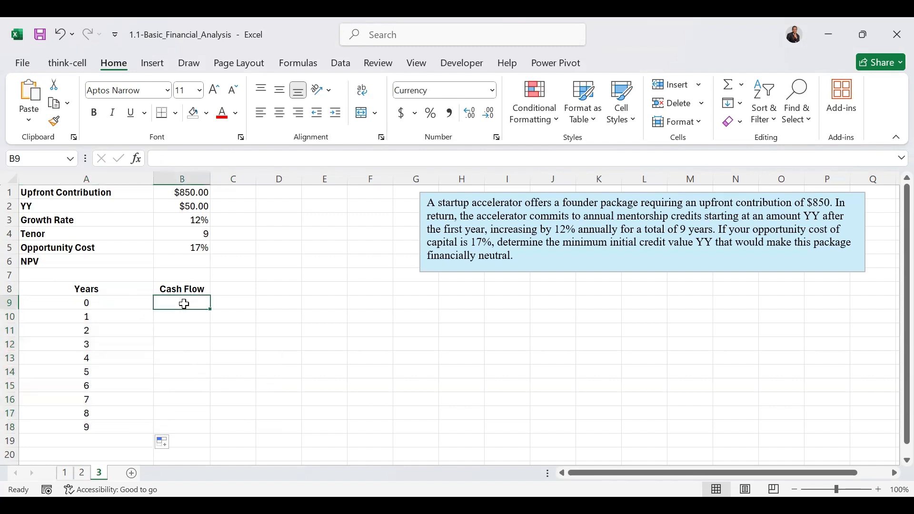
text(-)
key(BackSpace)
text(=)
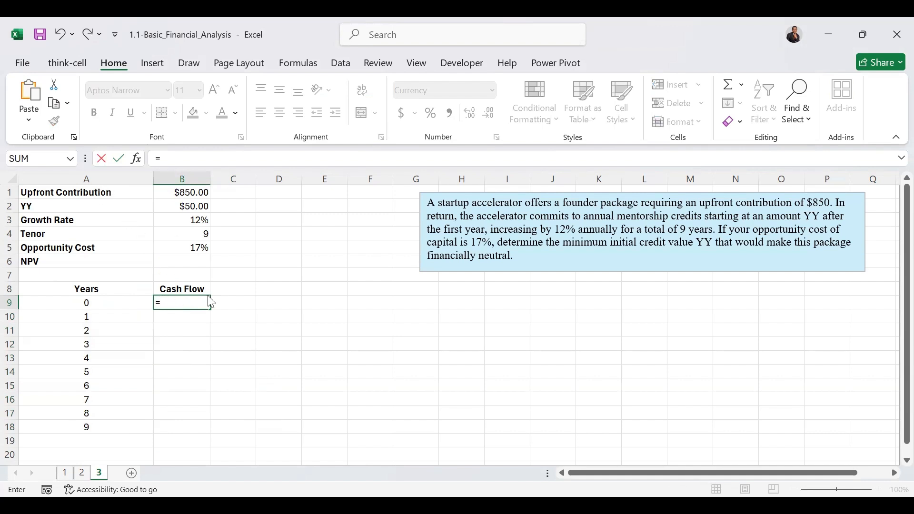
text(n-)
key(BackSpace)
key(BackSpace)
text(-)
click(198, 194)
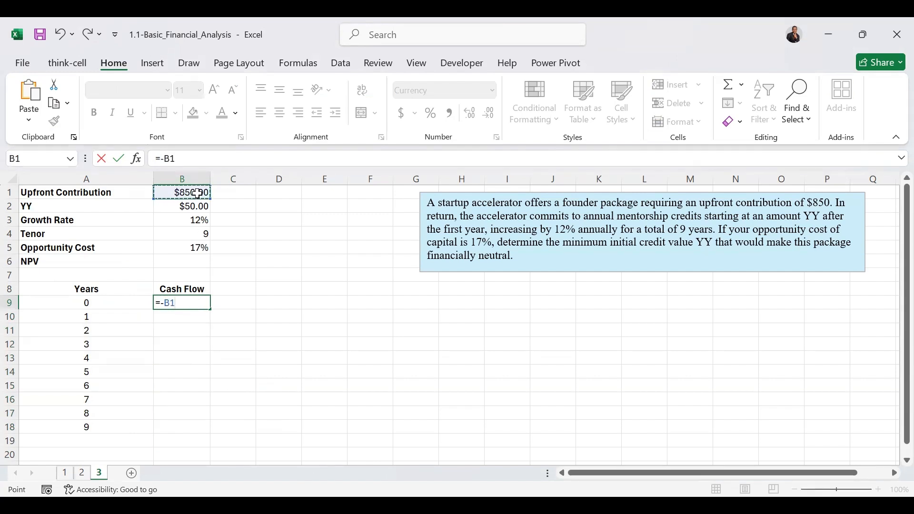
key(F4)
key(ctrl+Return)
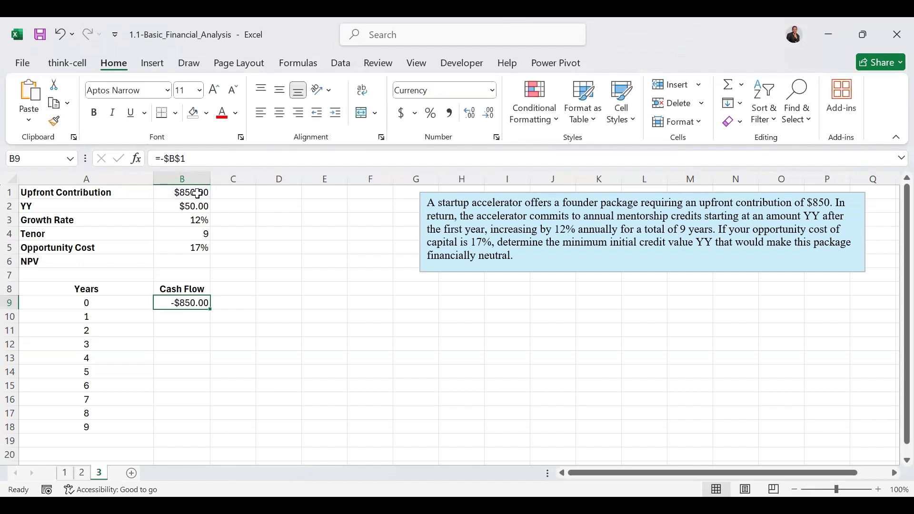
Enter the year 1 cash flow formula =$B$2*(1+$B$3)^A9 in cell B10
click(182, 316)
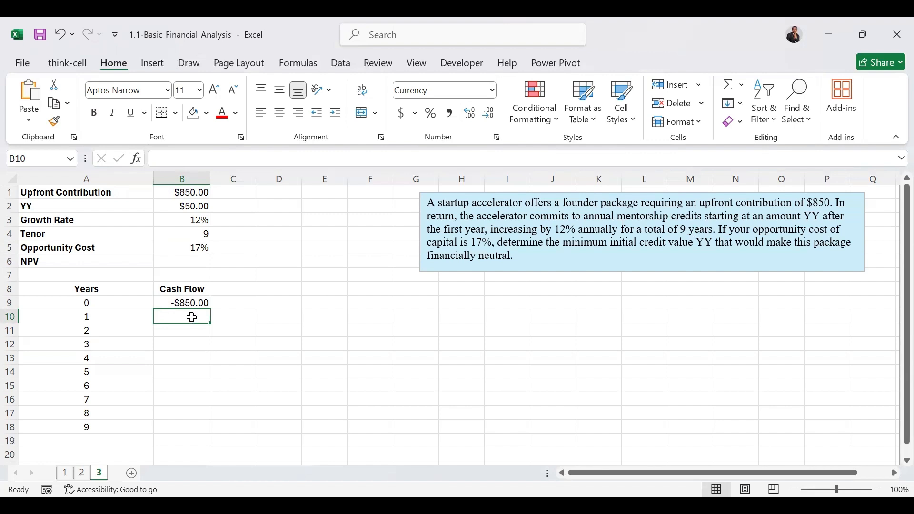
text(=)
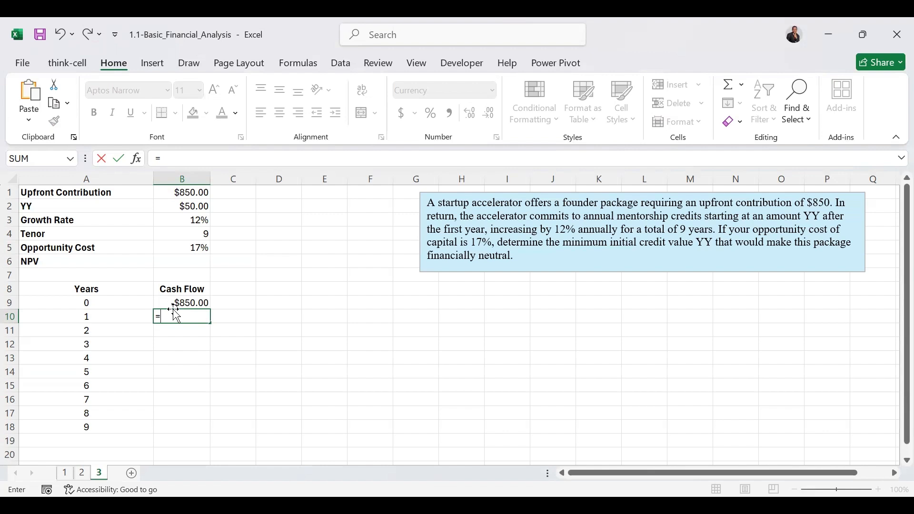
click(190, 209)
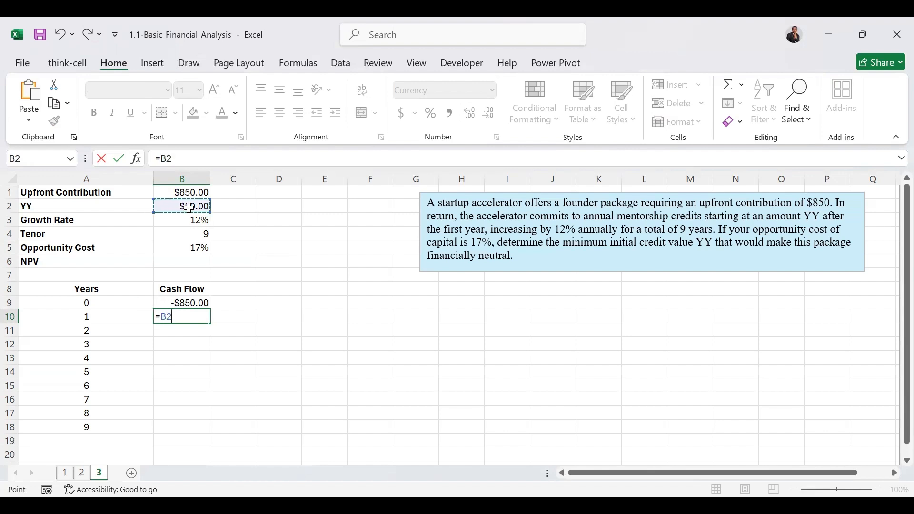
key(F4)
text(*)
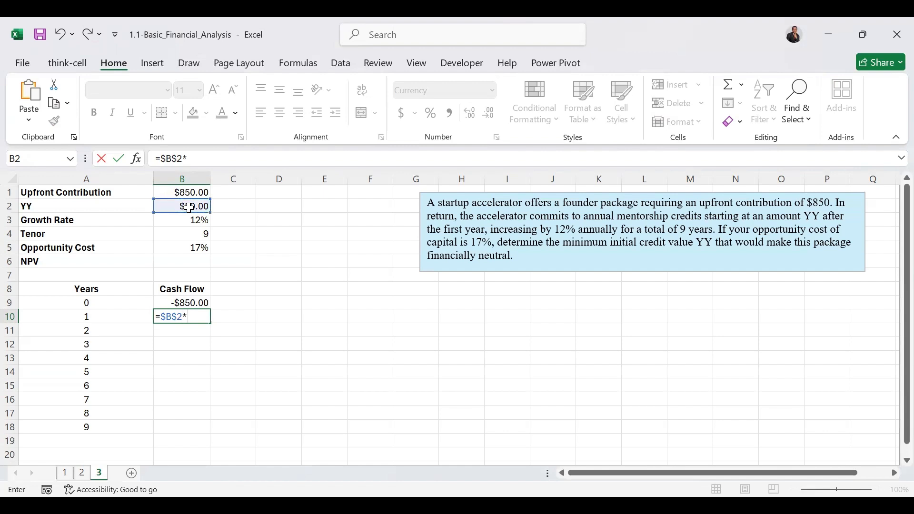
text((1+)
click(190, 219)
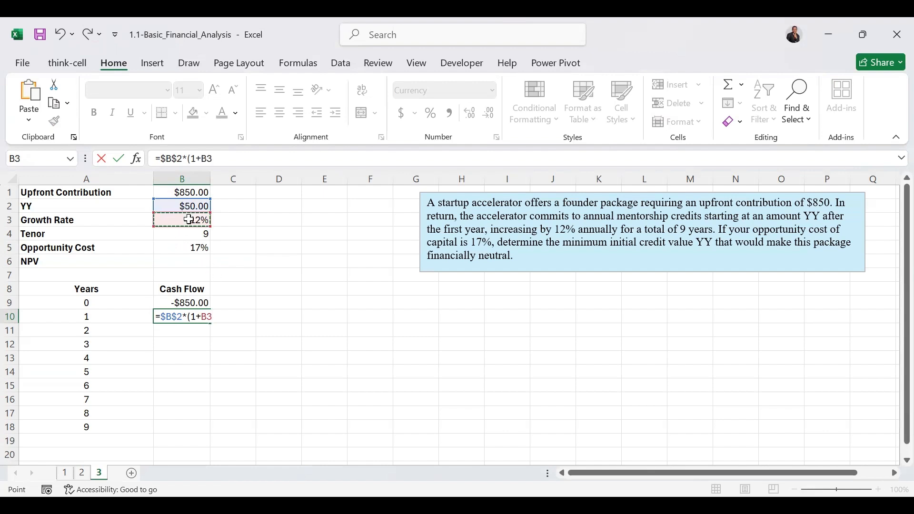
key(F4)
text()^)
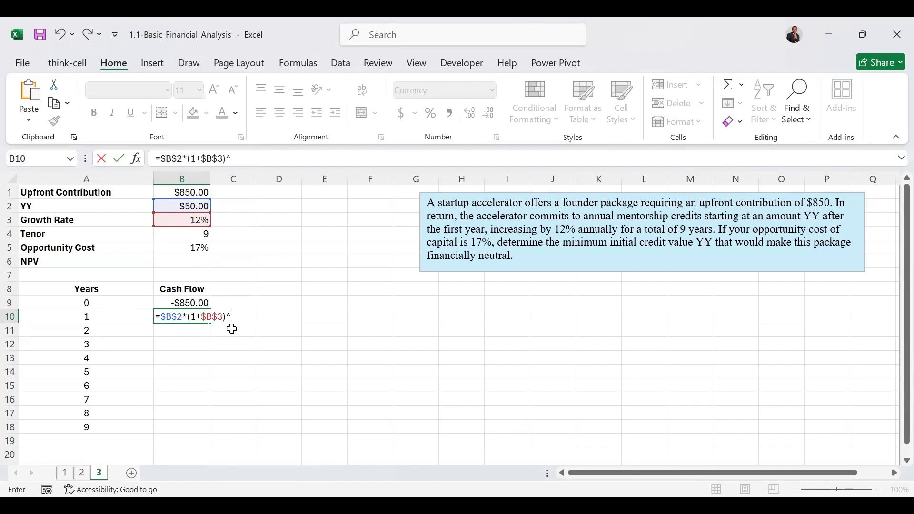
click(94, 305)
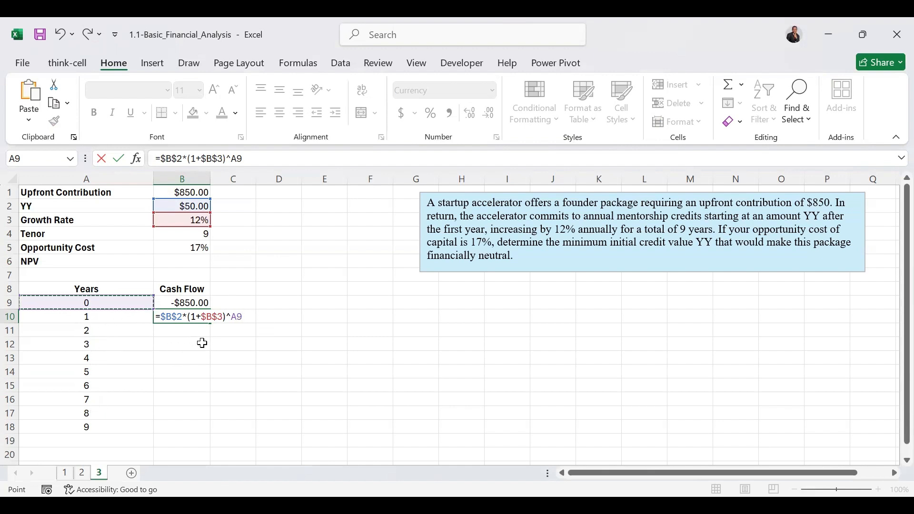
key(ctrl+Return)
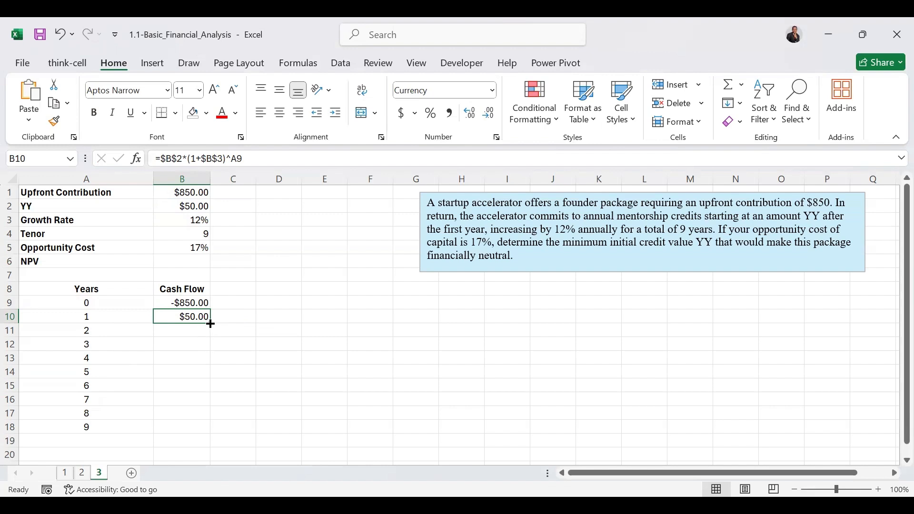
Fill the year 1 cash flow formula down through cell B18 and check the formulas in B11 and B10
drag(211, 325, 200, 430)
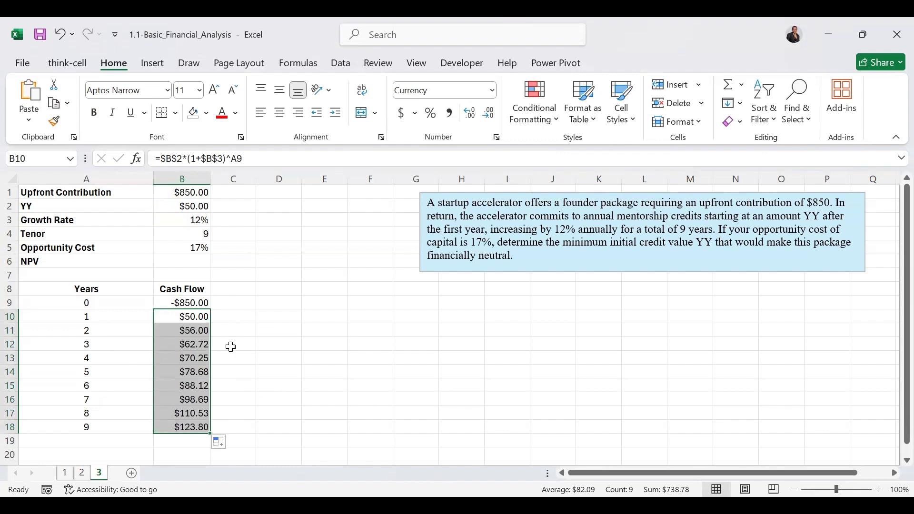
click(190, 327)
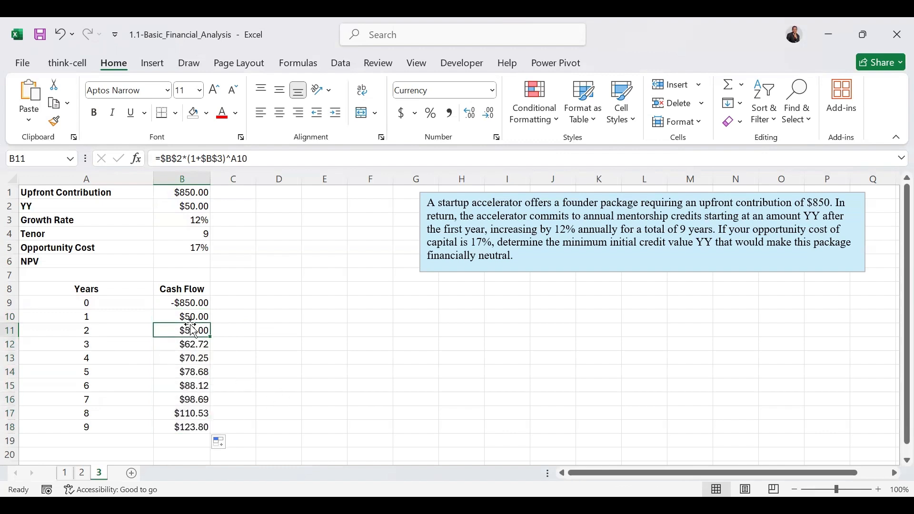
click(191, 316)
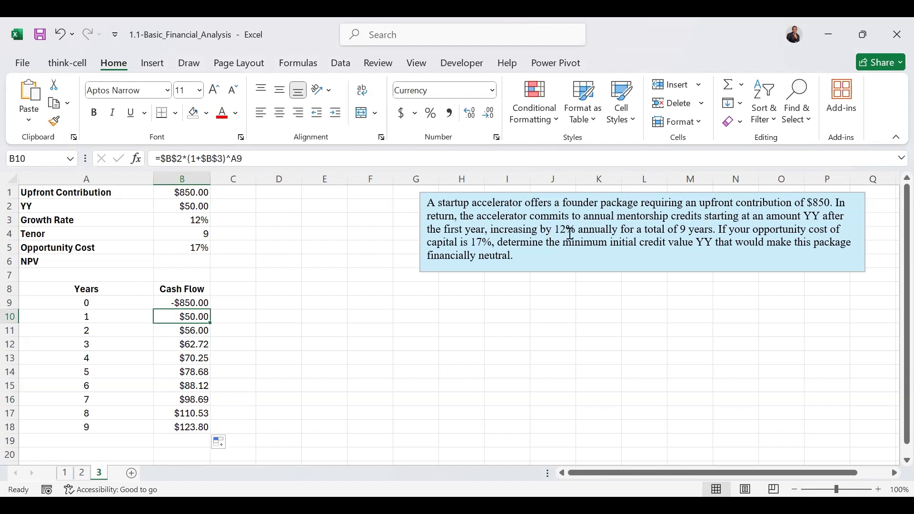
Calculate the NPV in cell B6 with the formula =NPV(B5,B10:B18)+B9
click(192, 259)
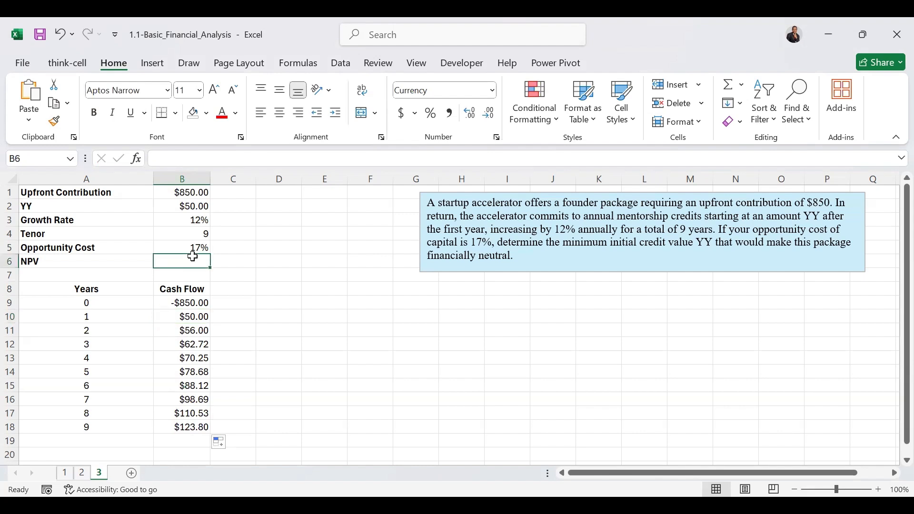
text(=)
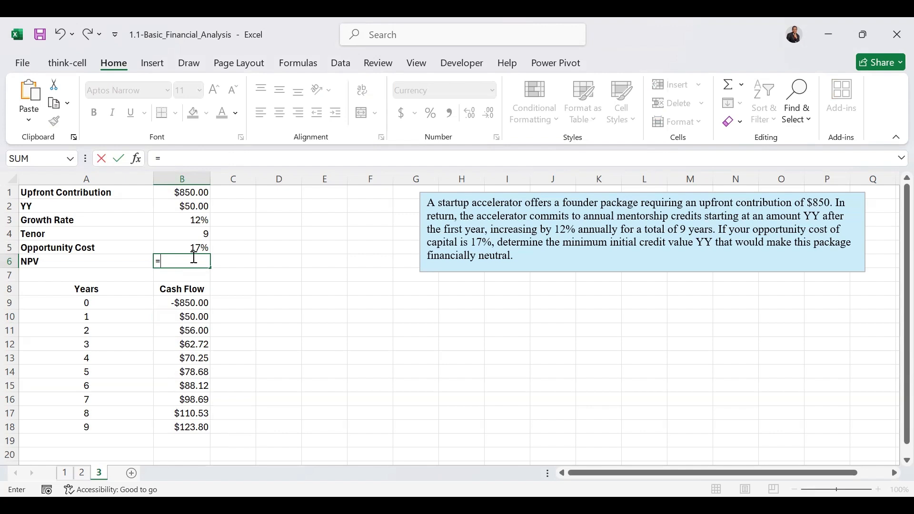
text(NPV()
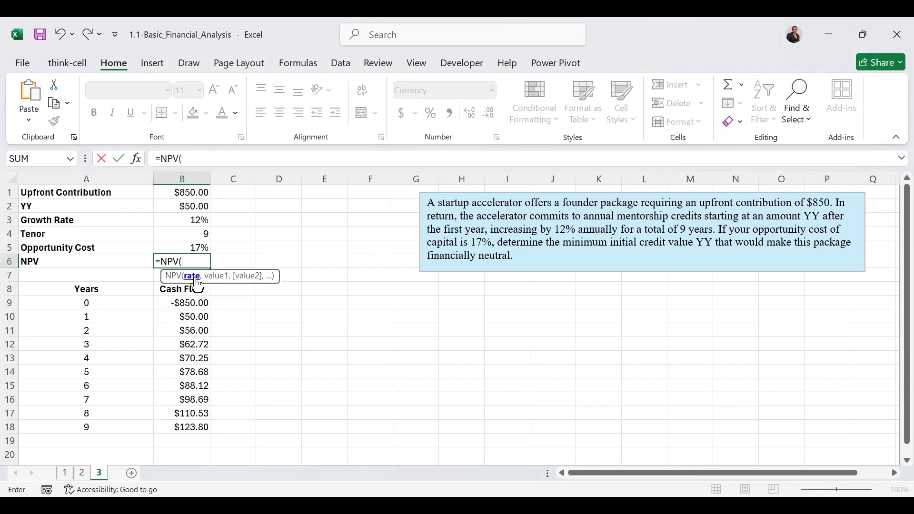
click(175, 246)
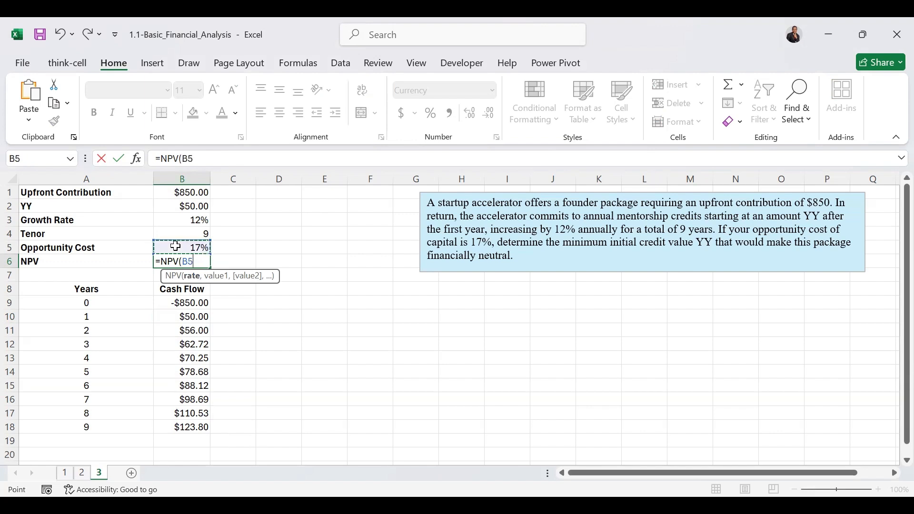
text(,)
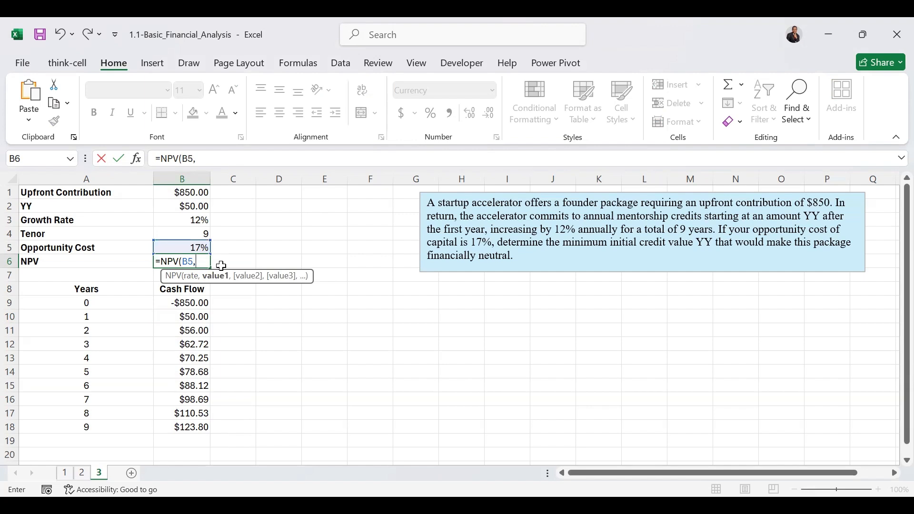
drag(193, 317, 191, 333)
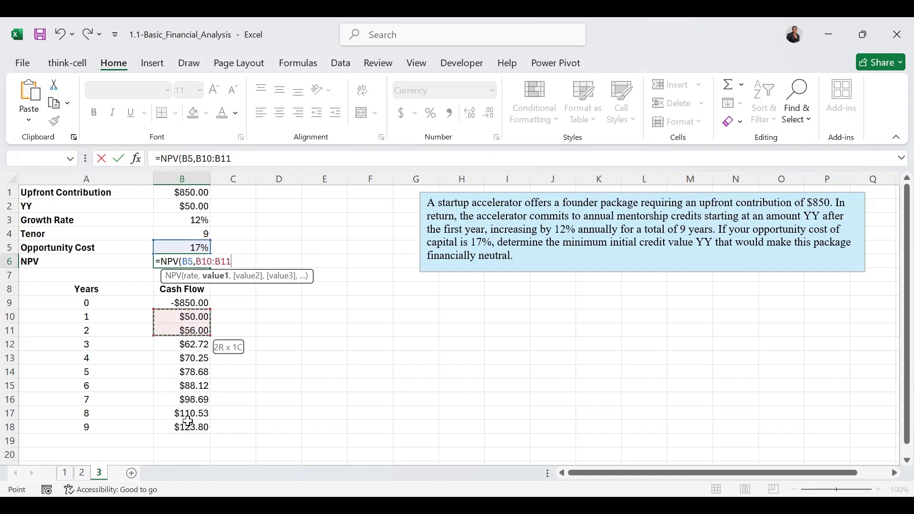
drag(188, 422, 188, 421)
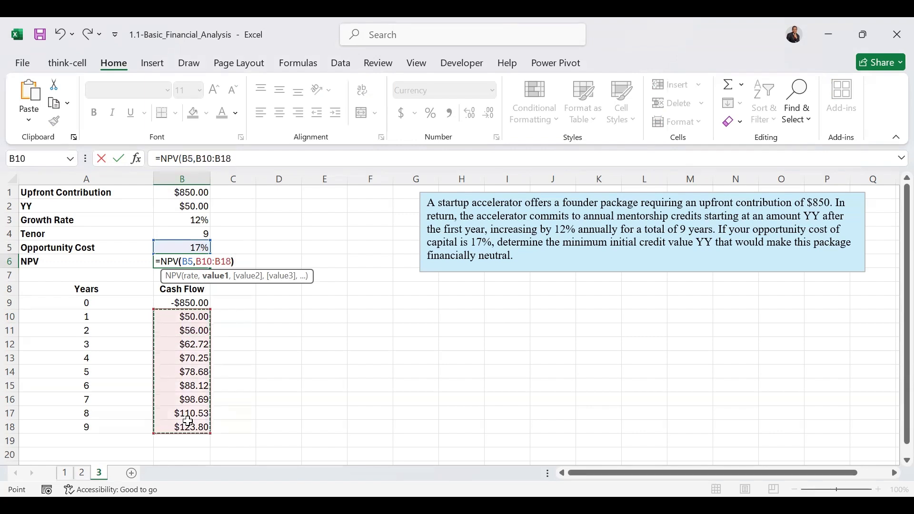
text())
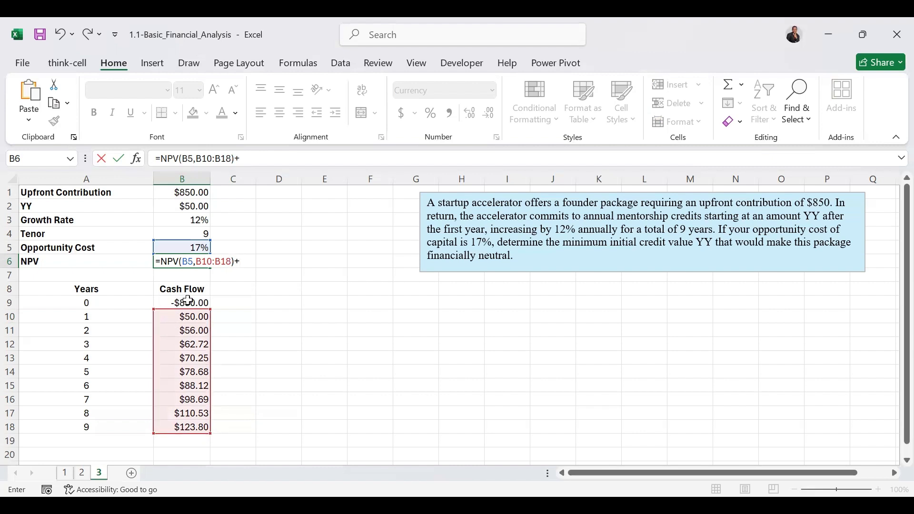
text(+)
click(188, 300)
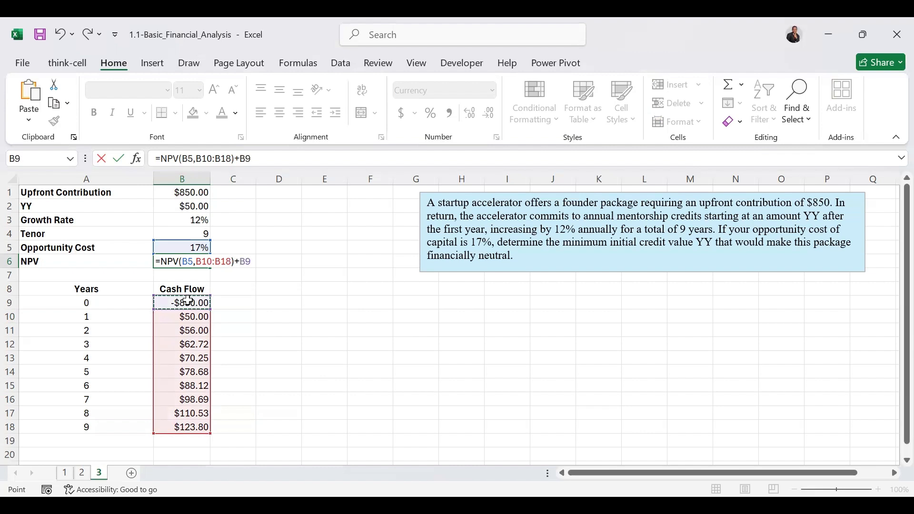
key(ctrl+Return)
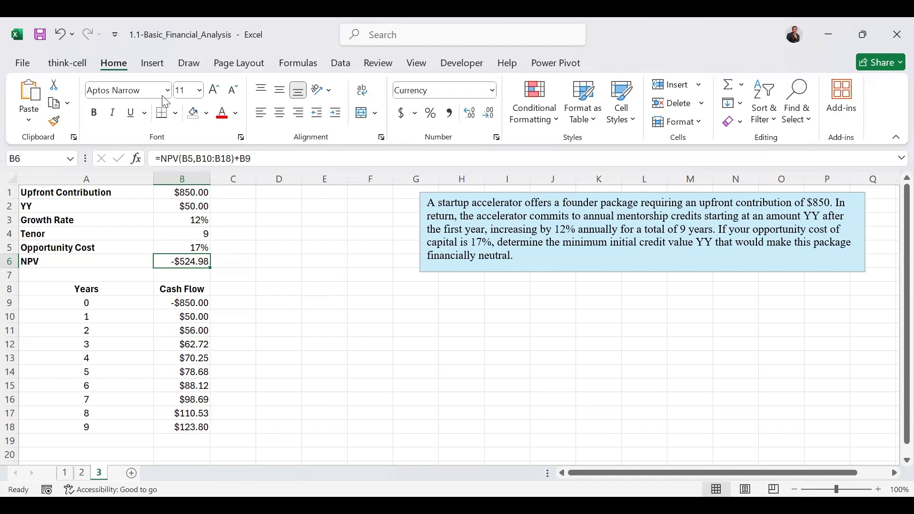
Run Goal Seek to set NPV cell B6 to 0 by changing the YY cell B2, and keep the solution
click(338, 68)
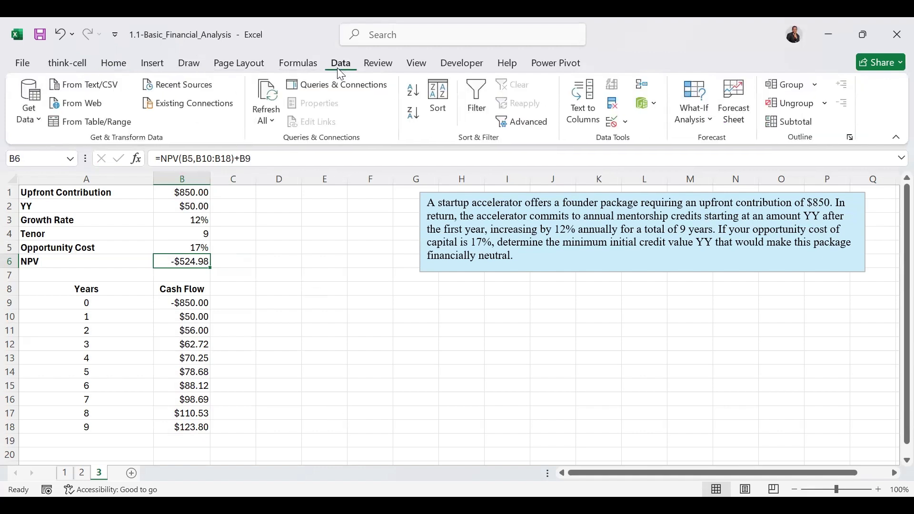
click(709, 123)
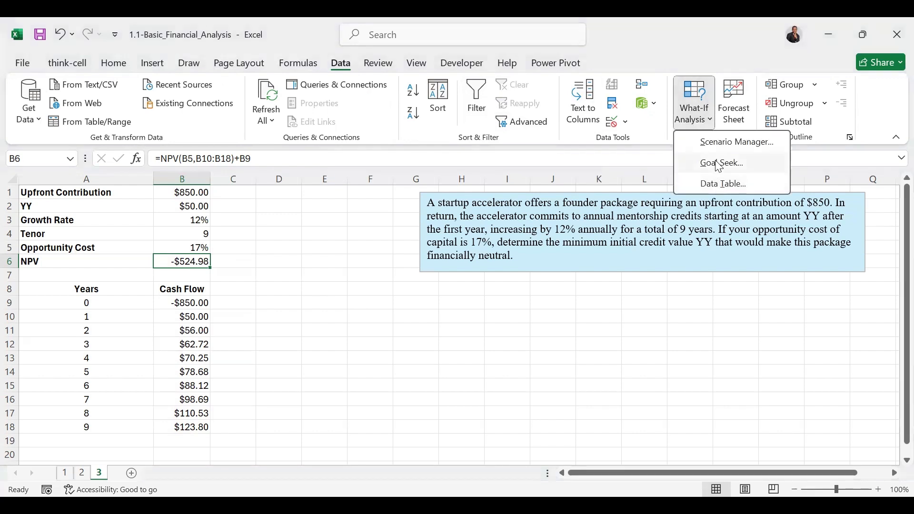
click(721, 164)
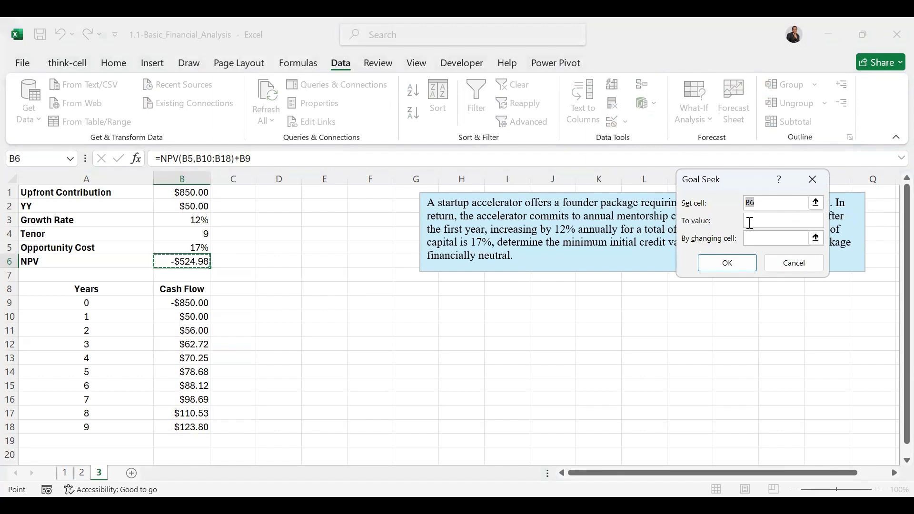
click(750, 222)
text(0)
click(762, 238)
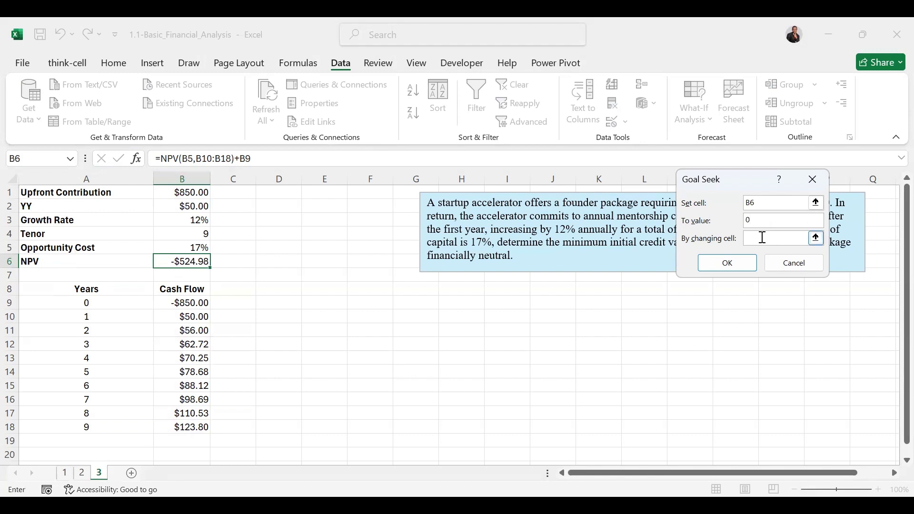
click(191, 208)
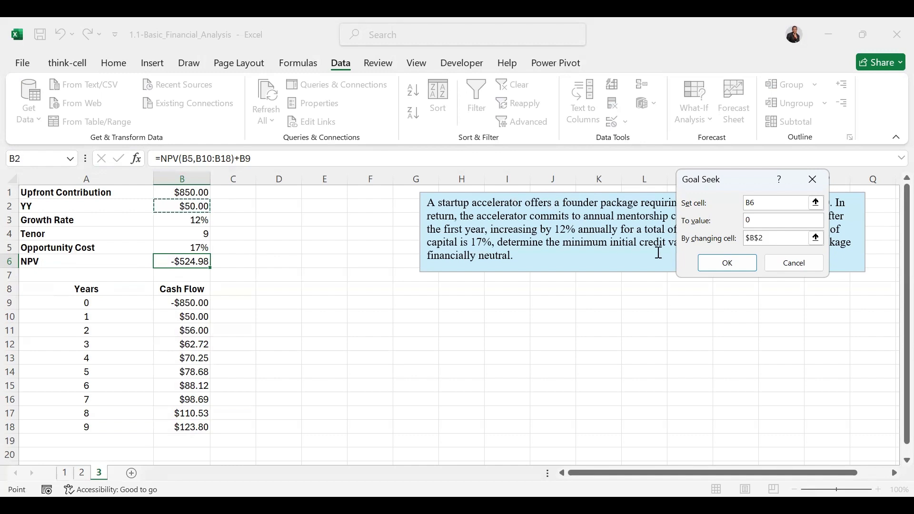
click(725, 267)
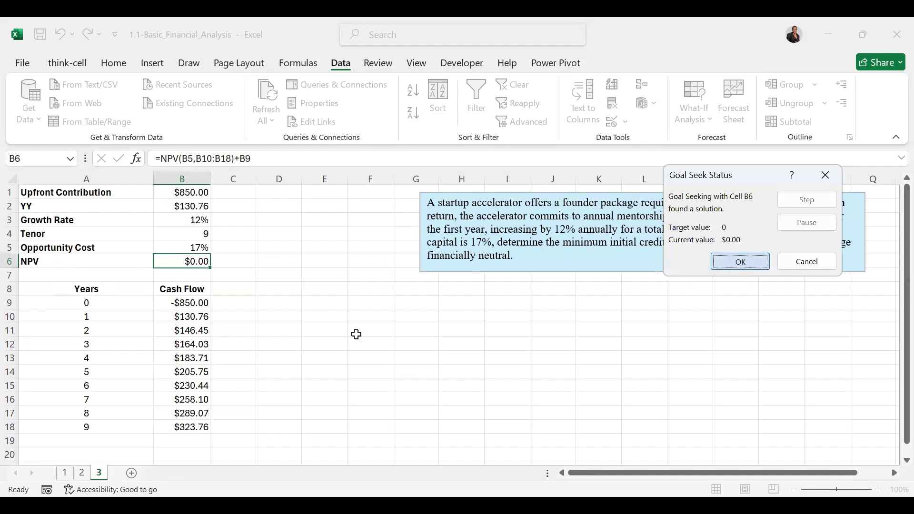
key(Return)
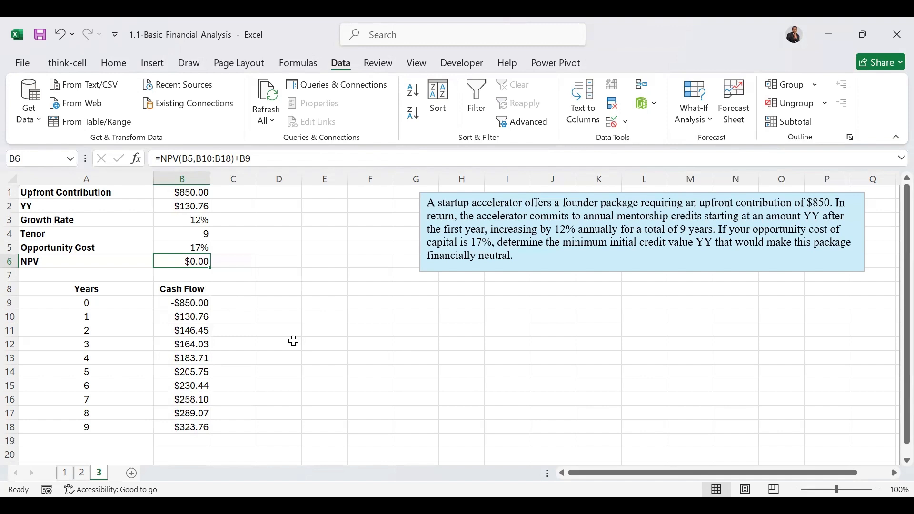
click(375, 329)
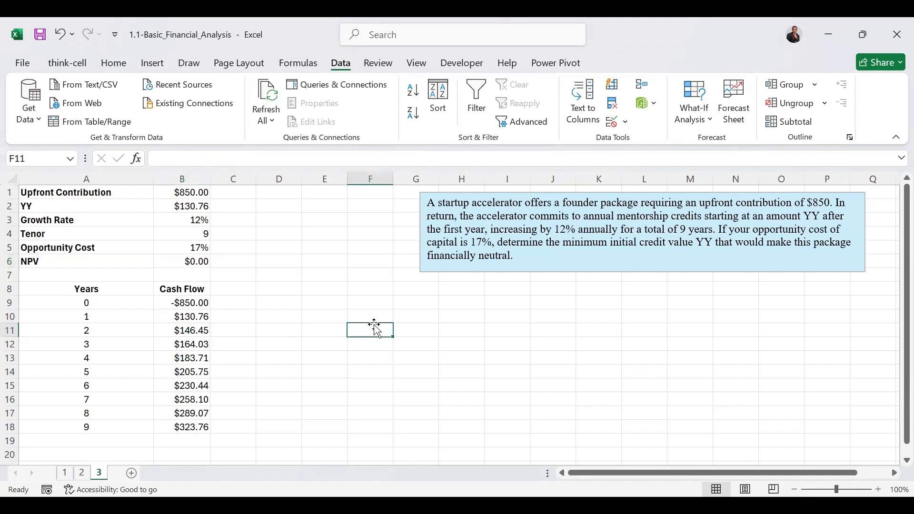